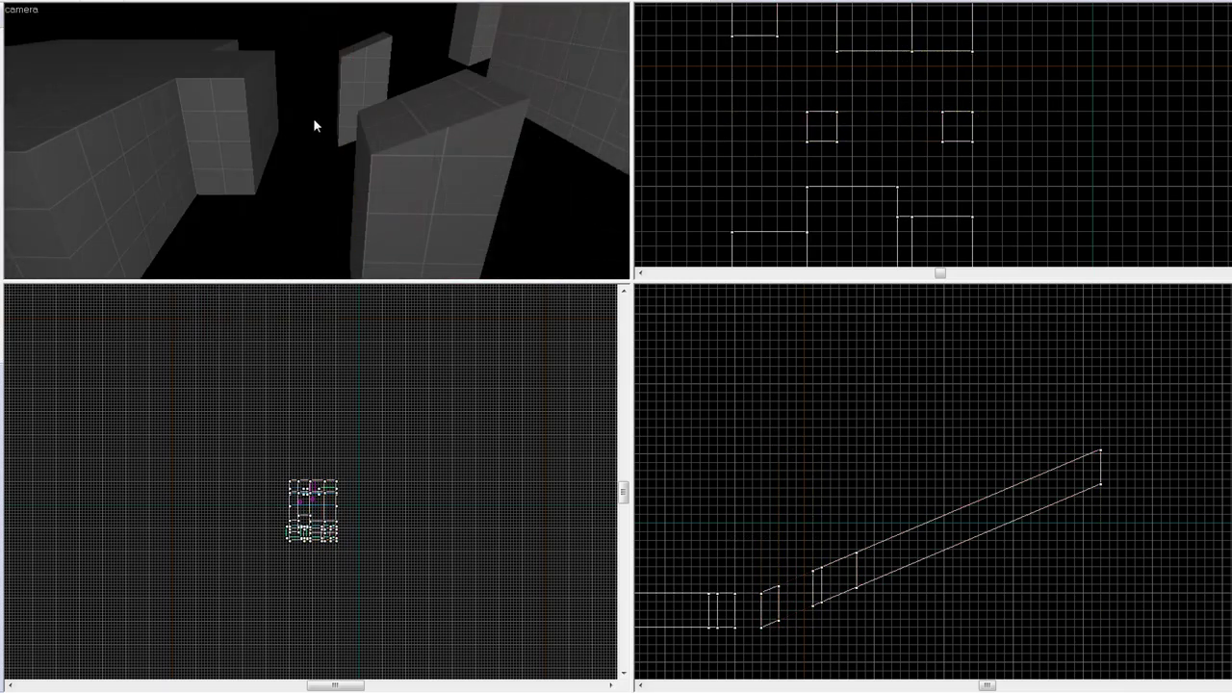
# Step: Draw a new floating block, centre the views on it, and move it left and up beside the others
pyautogui.moveTo(837, 56); pyautogui.dragTo(892, 40)
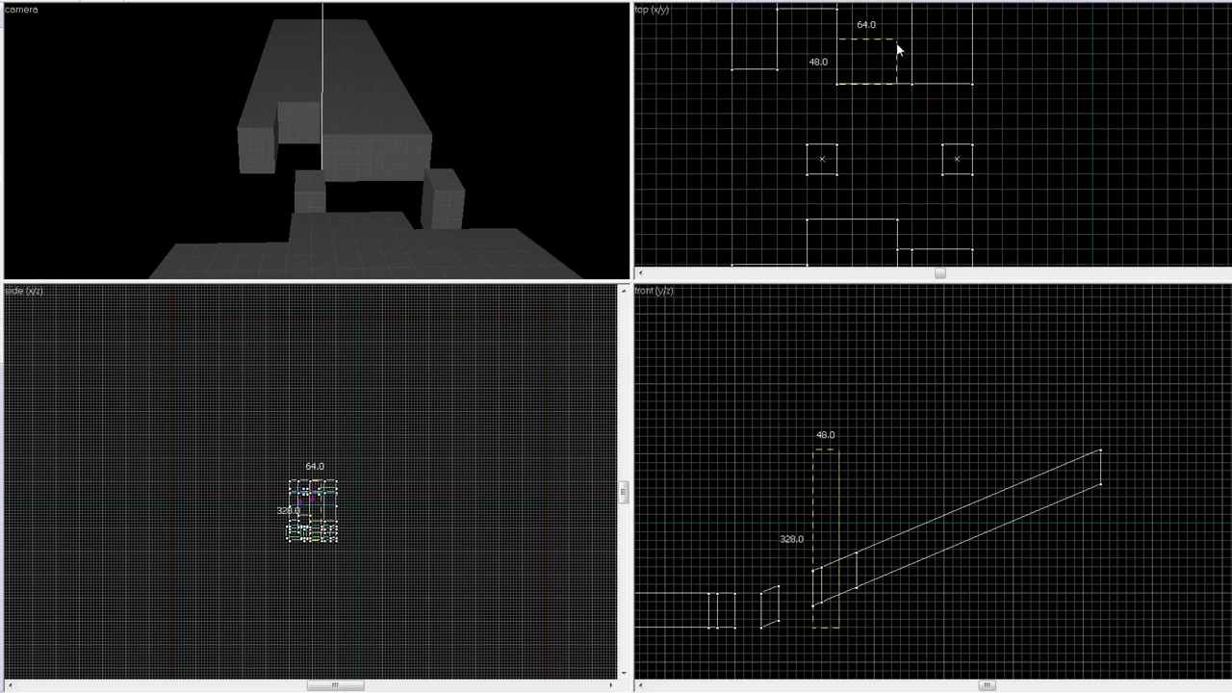
pyautogui.press('Escape')
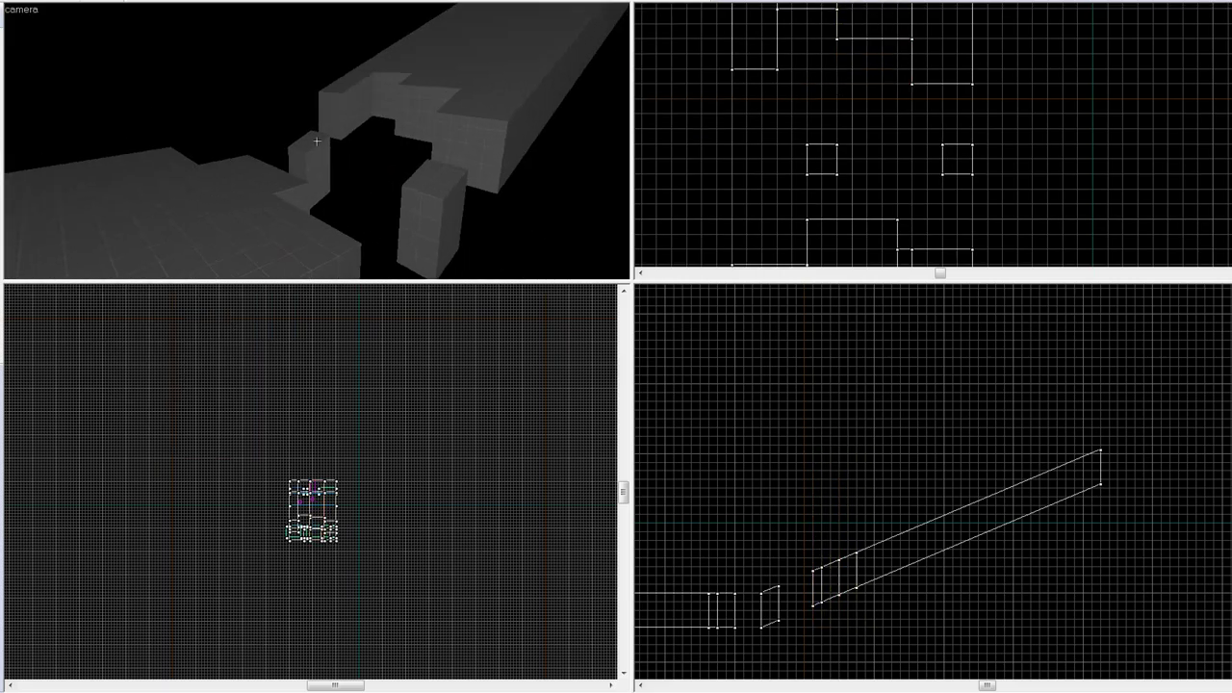
pyautogui.scroll(-5, 943, 192)
pyautogui.hotkey('ctrl', 'e')
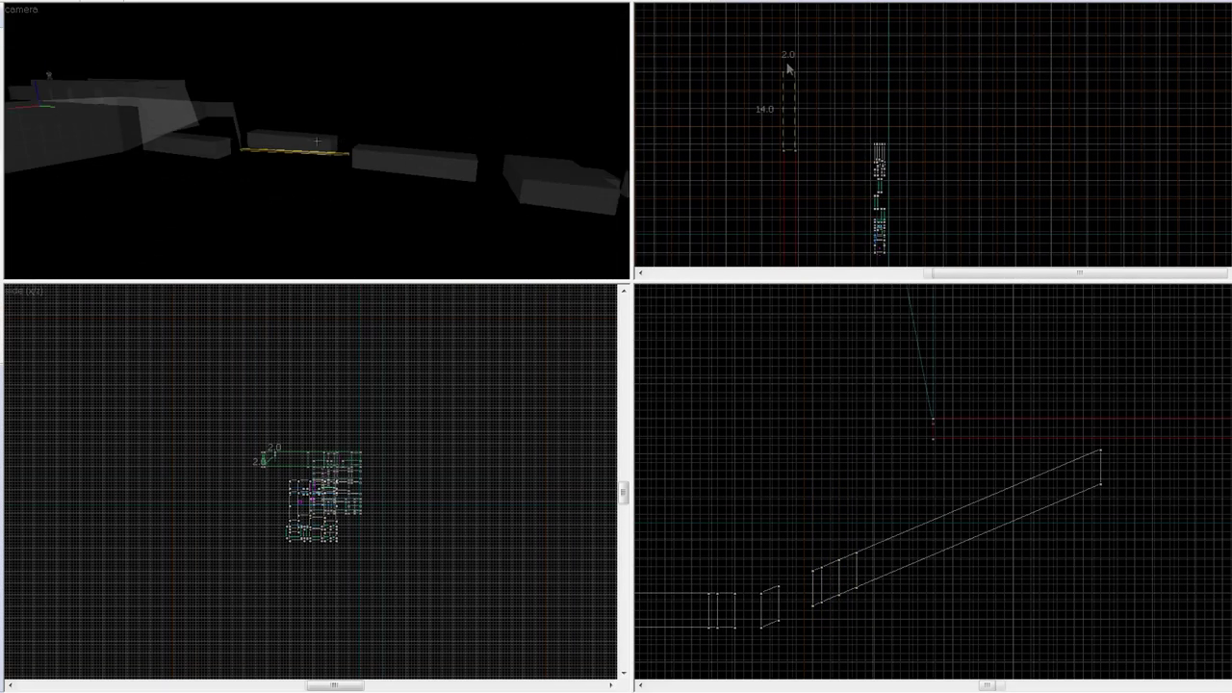
pyautogui.press('Up')
pyautogui.press('Up')
pyautogui.press('Up')
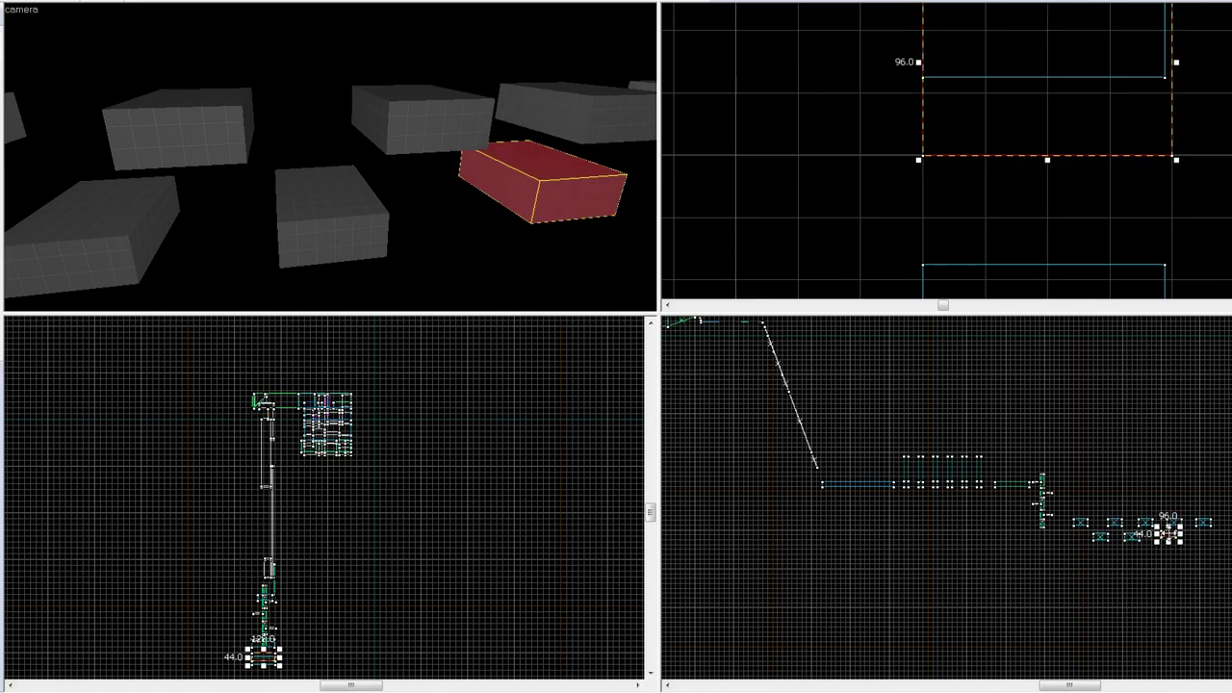
pyautogui.scroll(4, 1168, 527)
pyautogui.scroll(2, 1168, 514)
pyautogui.moveTo(1181, 565); pyautogui.dragTo(1117, 542)
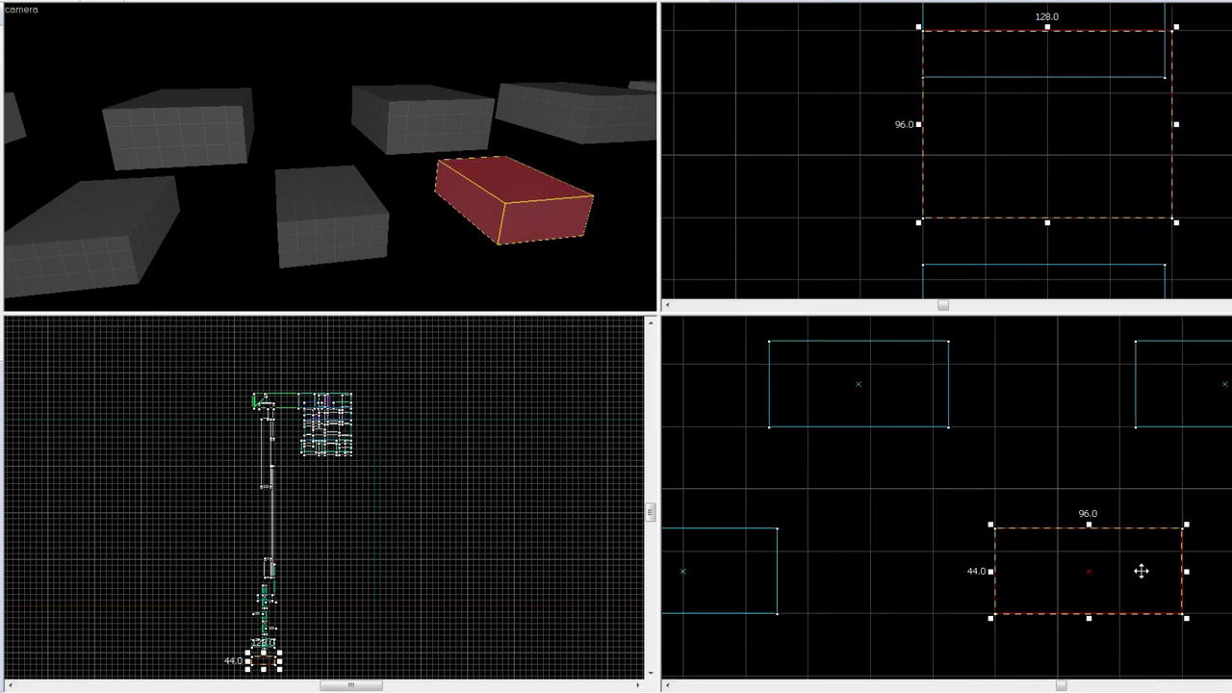
pyautogui.scroll(-3, 1056, 416)
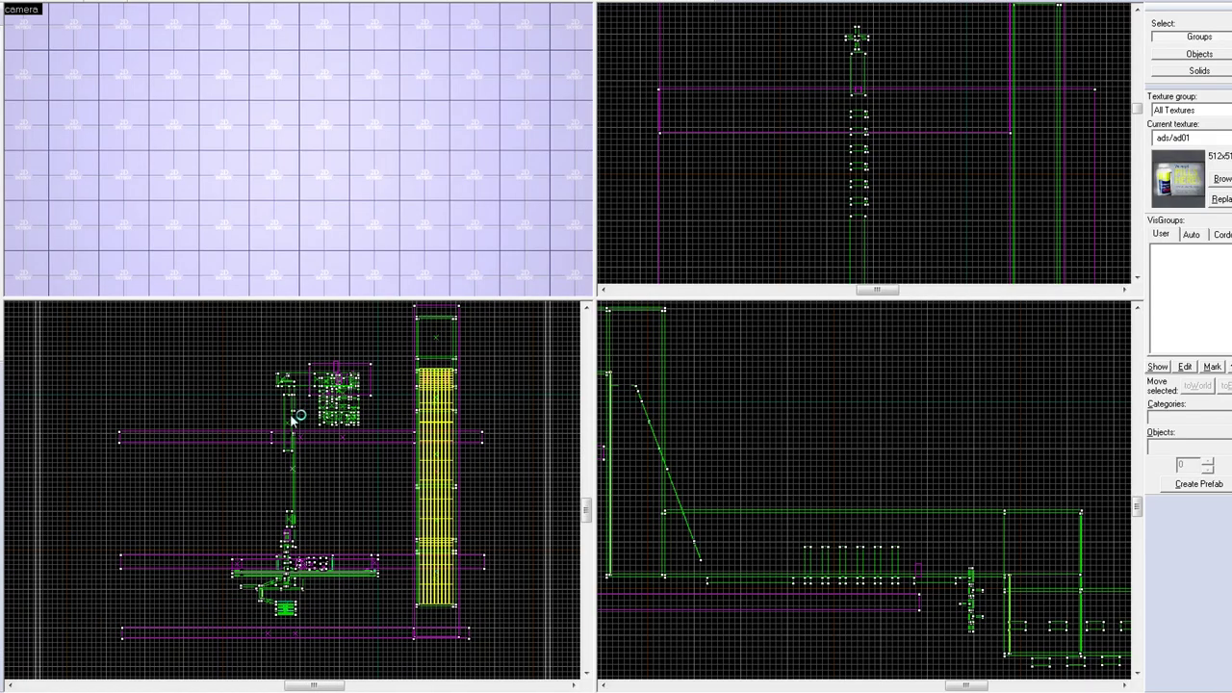
pyautogui.scroll(-5, 294, 419)
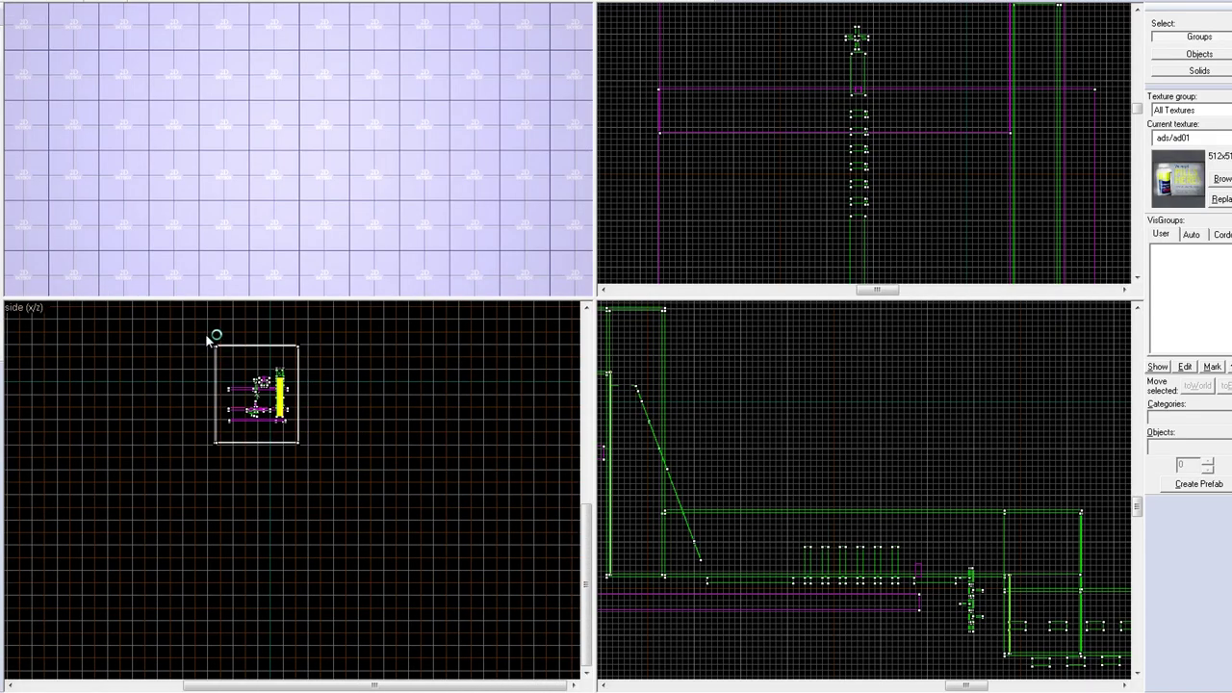
# Step: Delete all geometry, undo the deletion to restore the level, then select one level block
pyautogui.press('Return')
pyautogui.press('Delete')
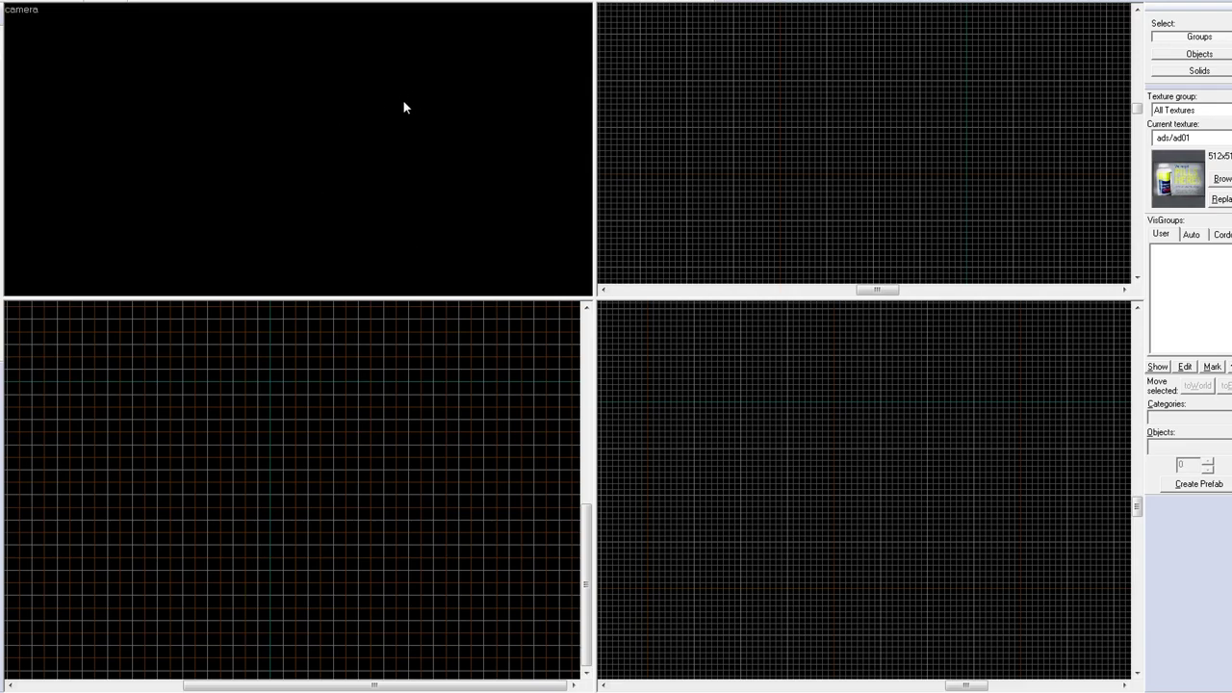
pyautogui.hotkey('ctrl', 'z')
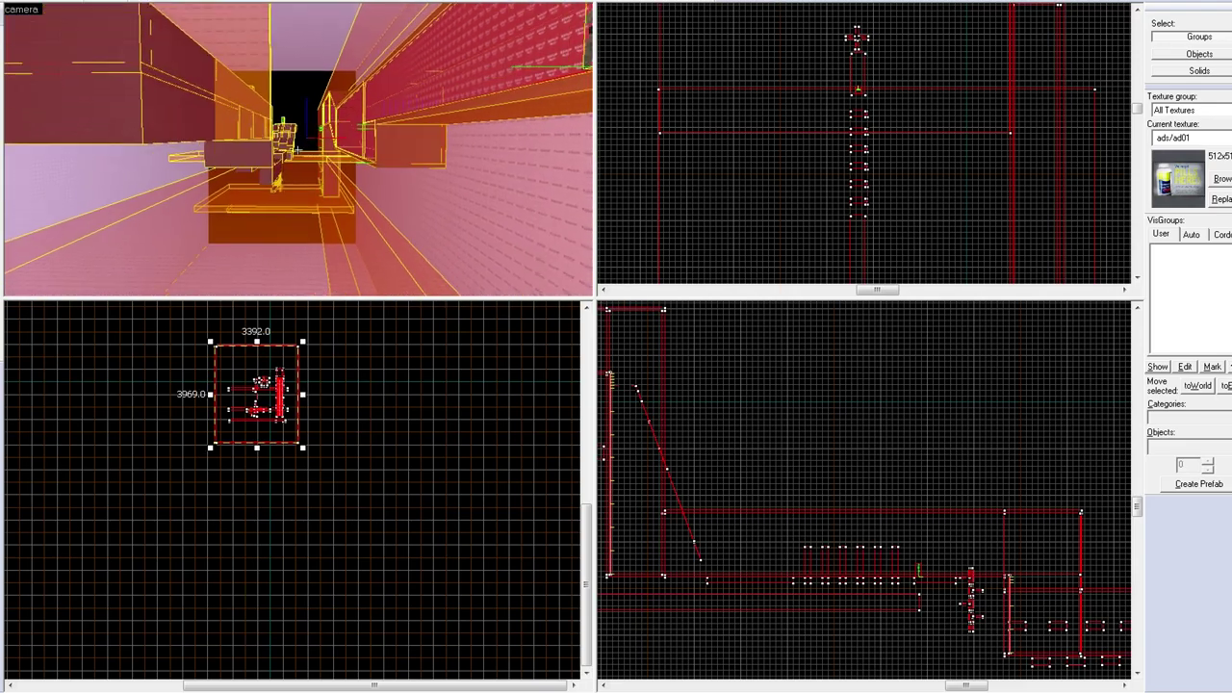
pyautogui.press('Escape')
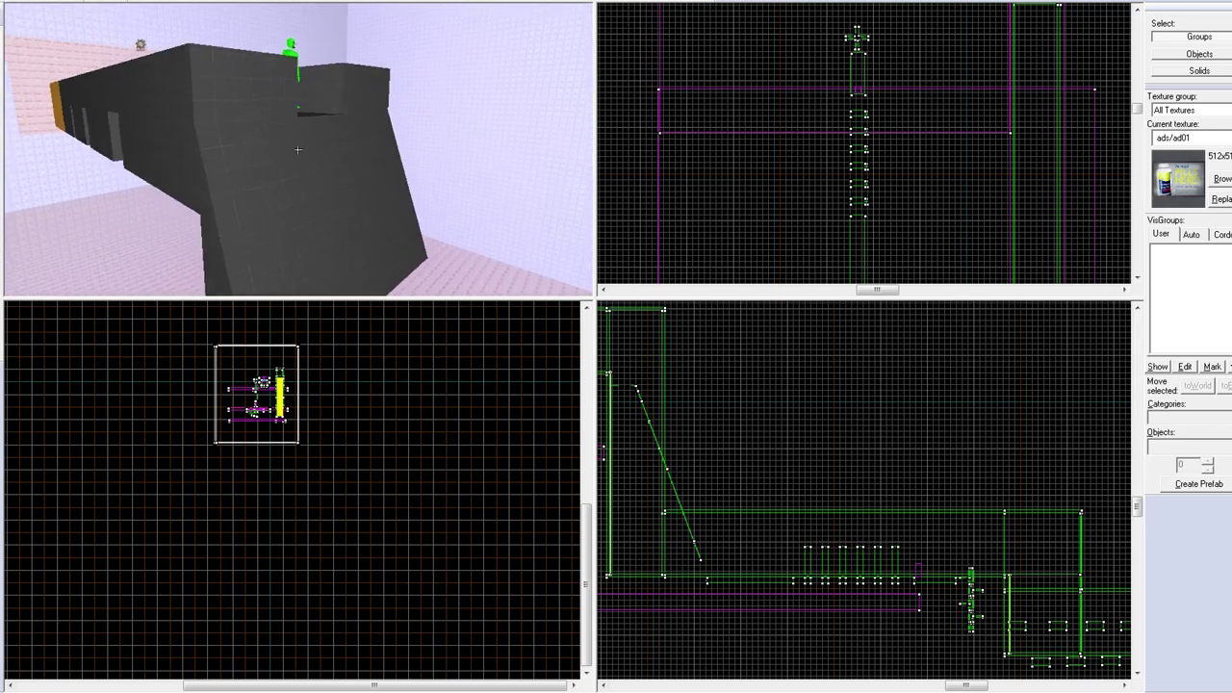
pyautogui.click(297, 150)
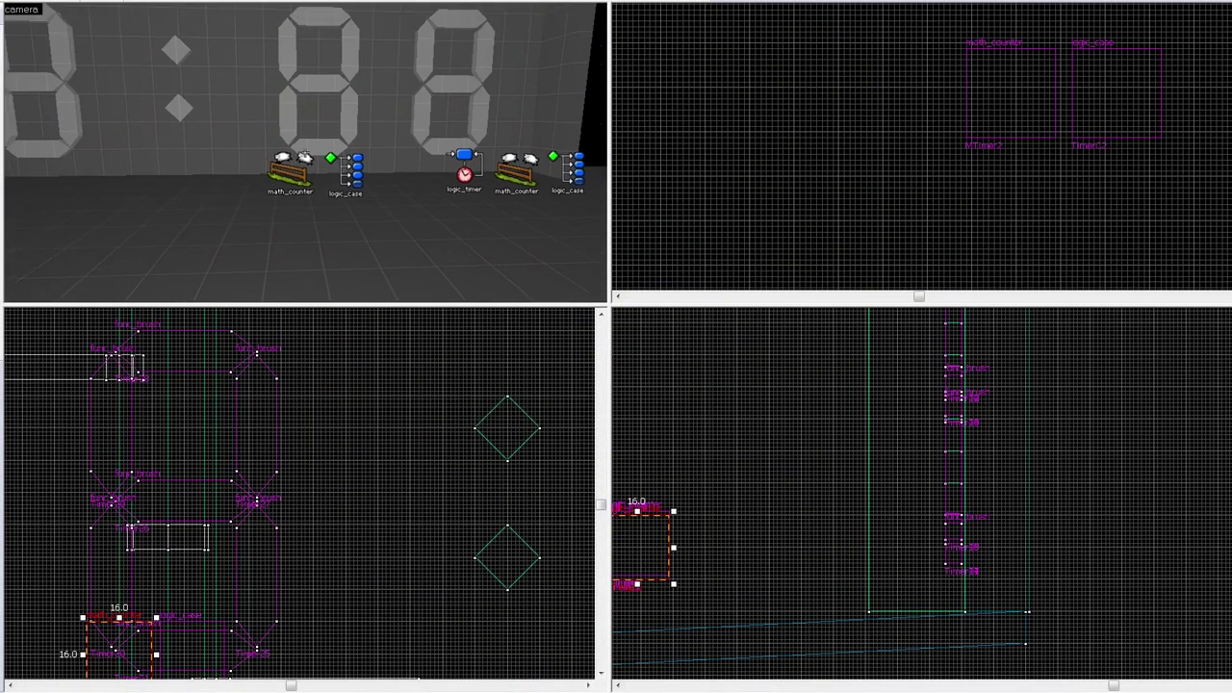
# Step: Select the MTimer2 math_counter and open its properties
pyautogui.click(306, 159)
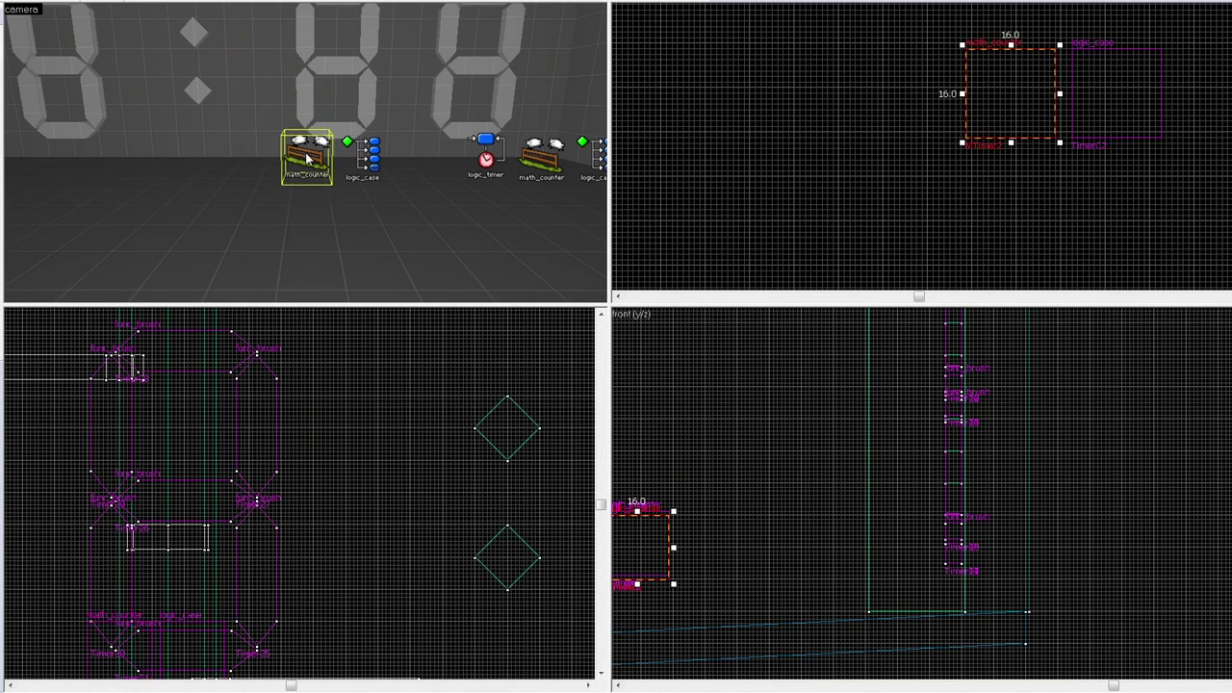
pyautogui.hotkey('alt', 'Return')
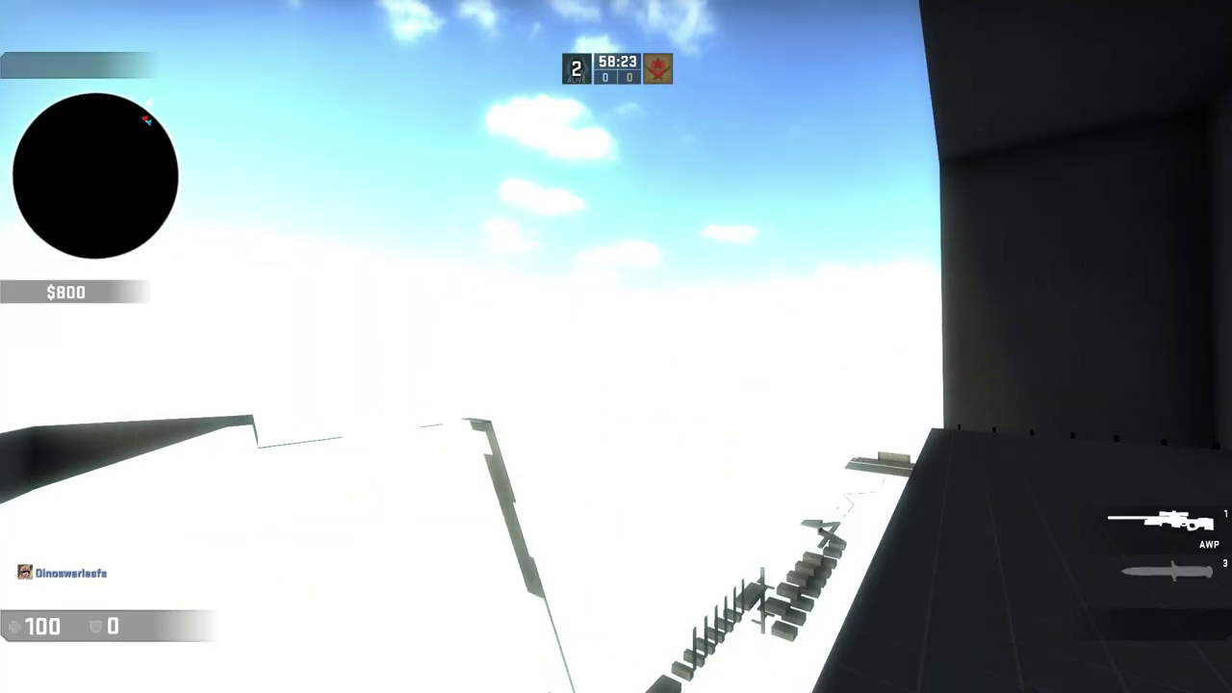
pyautogui.press('1')
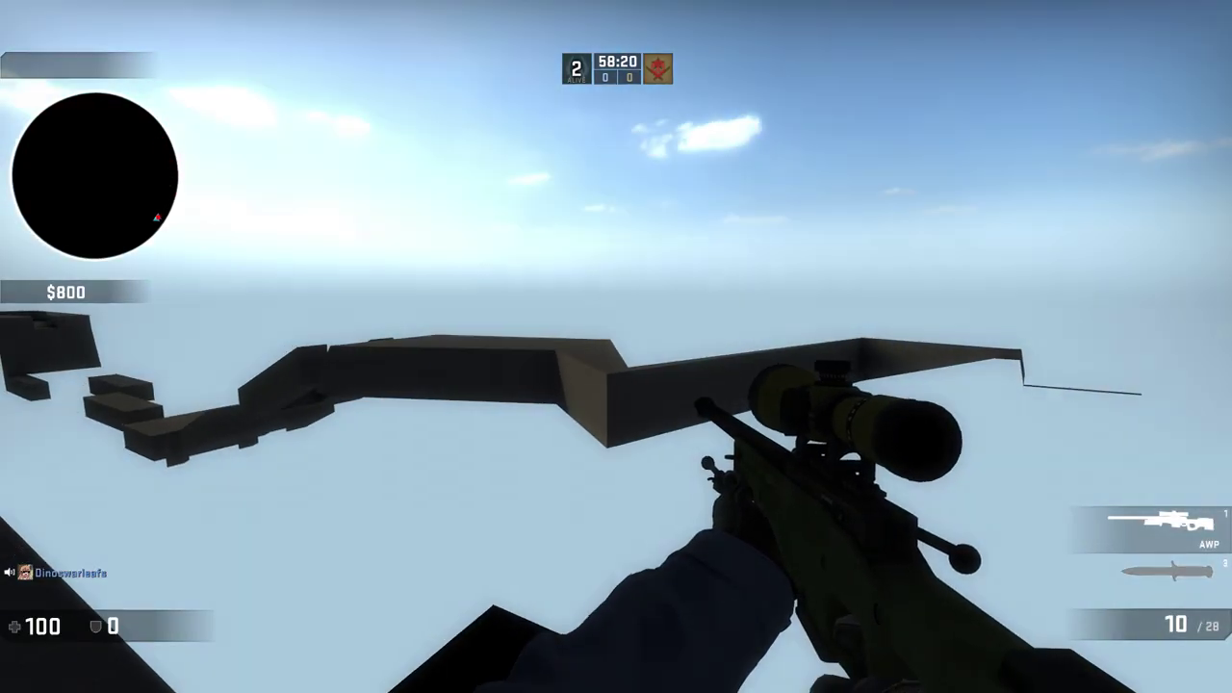
# Step: Switch to the knife, then back to the AWP during the playtest
pyautogui.press('3')
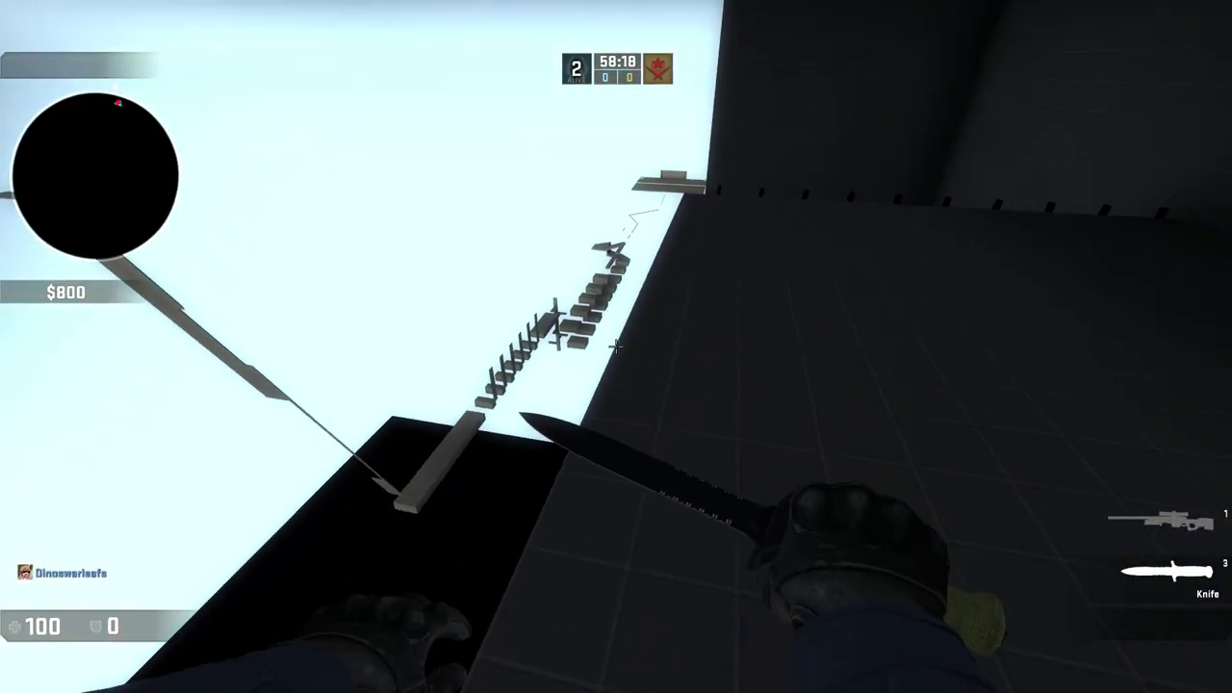
pyautogui.press('1')
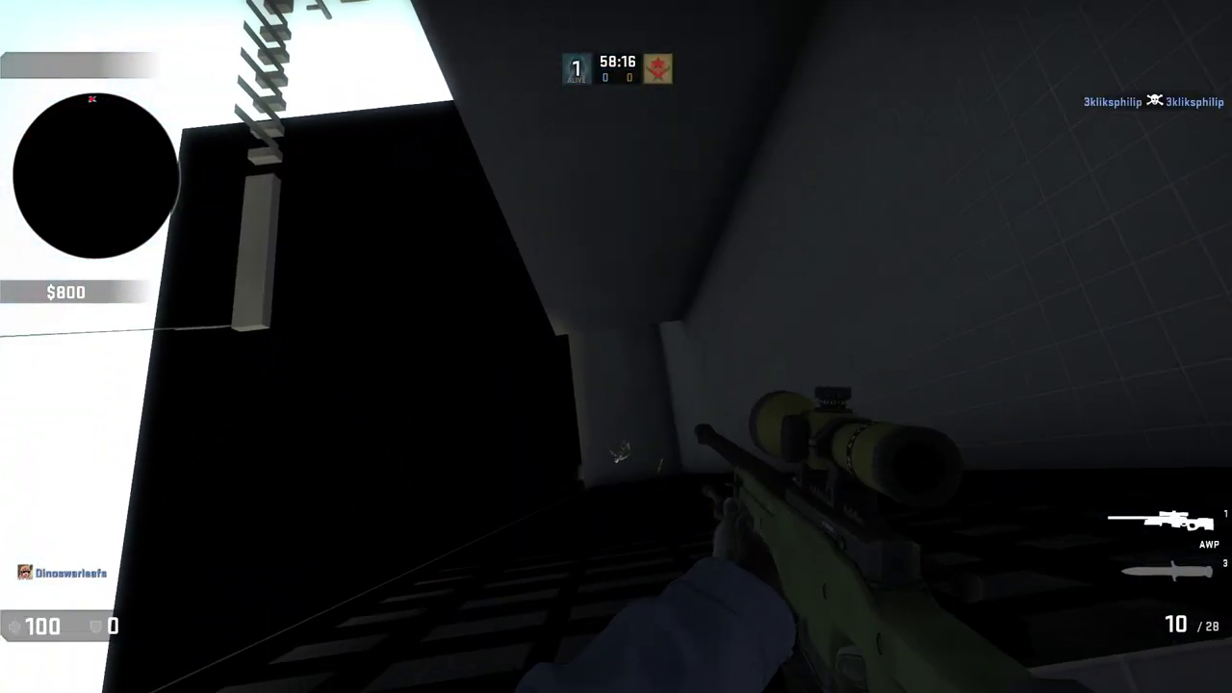